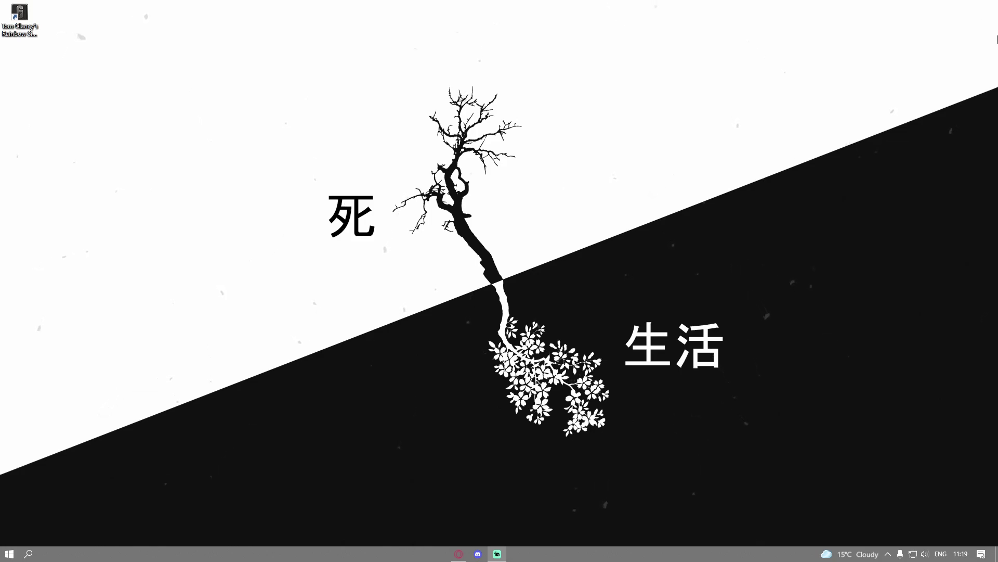
# Step: Restore the Opera window showing the Better Emergency Lights [1.6] page on LCPDFR.com
pyautogui.click(458, 553)
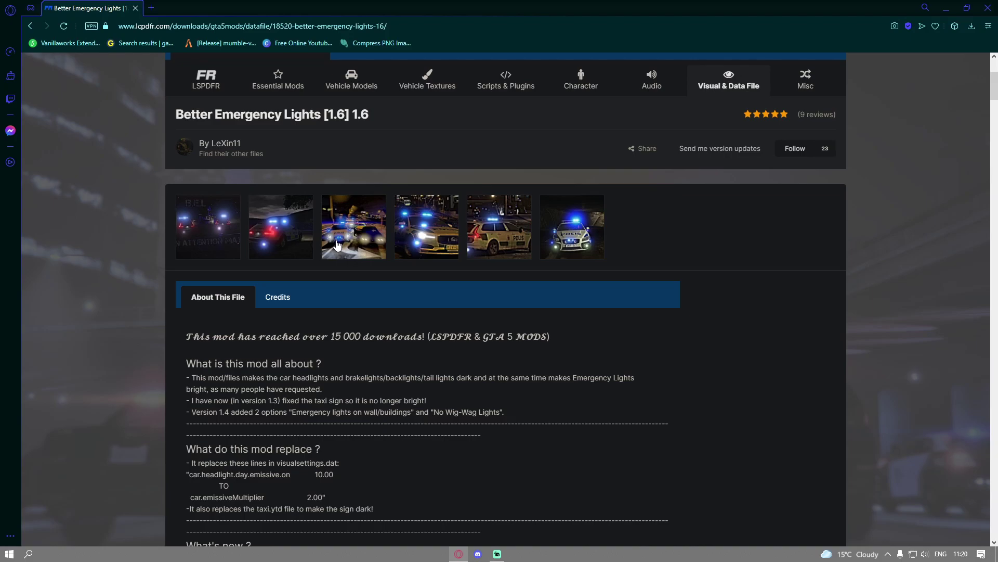
# Step: Download Better_Emergency_Lights_[1.6].rar (26.21 MB) from the mod's file list
pyautogui.scroll(-4, 464, 284)
pyautogui.click(794, 433)
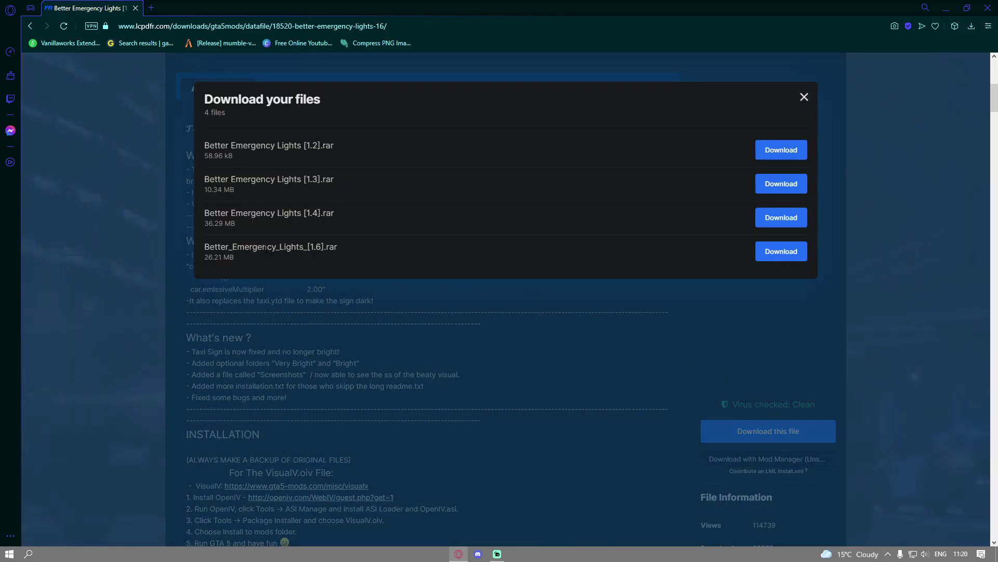
pyautogui.click(791, 251)
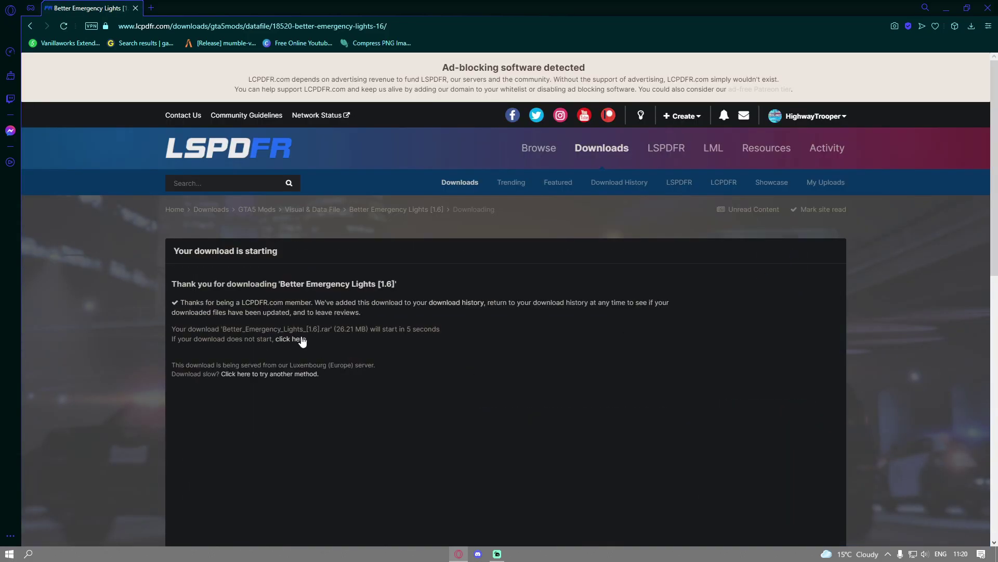
pyautogui.click(302, 339)
# Step: Dismiss the WinRAR licence reminder and open the archive's Files folder of five light variants
pyautogui.click(577, 242)
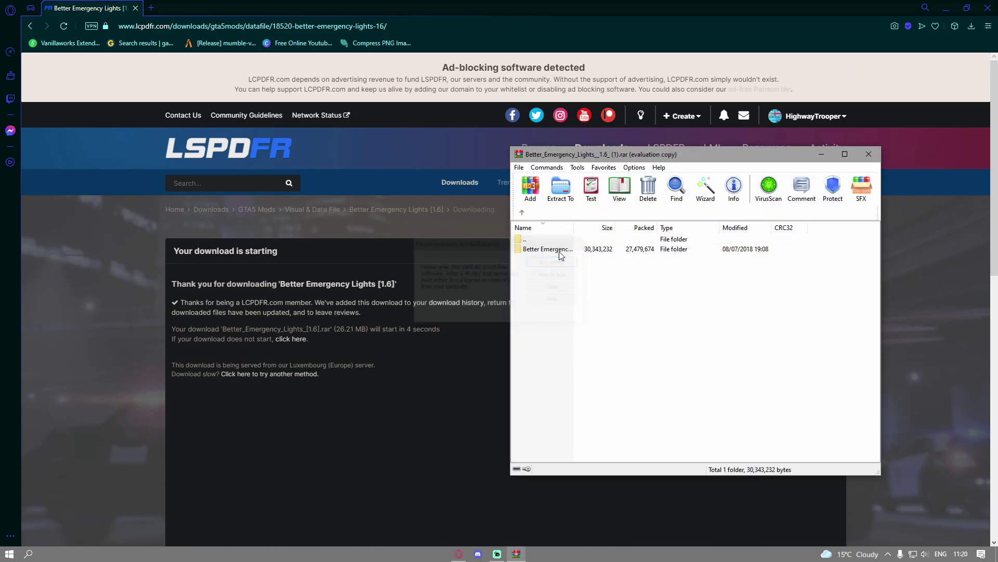
pyautogui.doubleClick(561, 249)
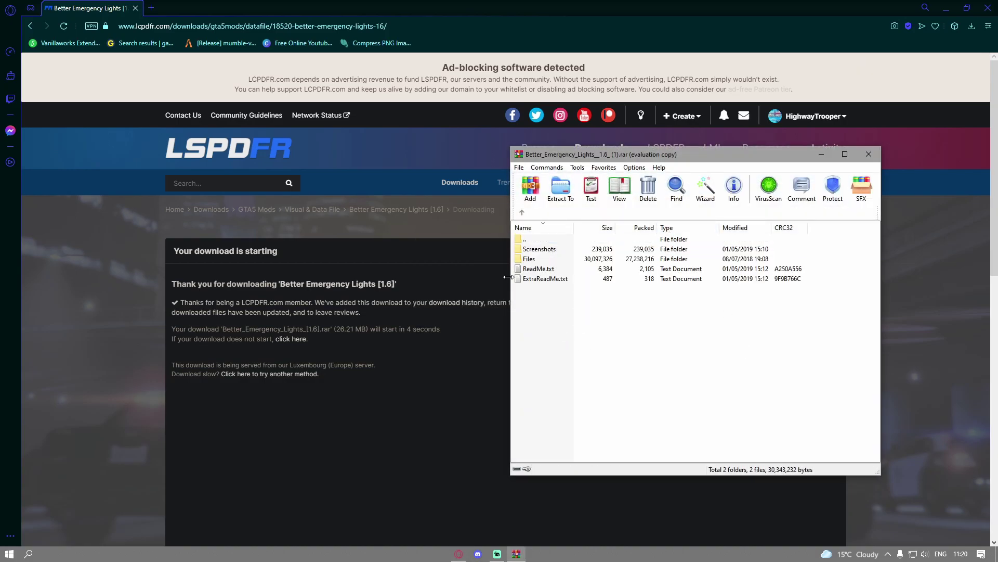
pyautogui.doubleClick(529, 260)
pyautogui.moveTo(572, 154); pyautogui.dragTo(408, 131)
pyautogui.moveTo(447, 314); pyautogui.dragTo(396, 306)
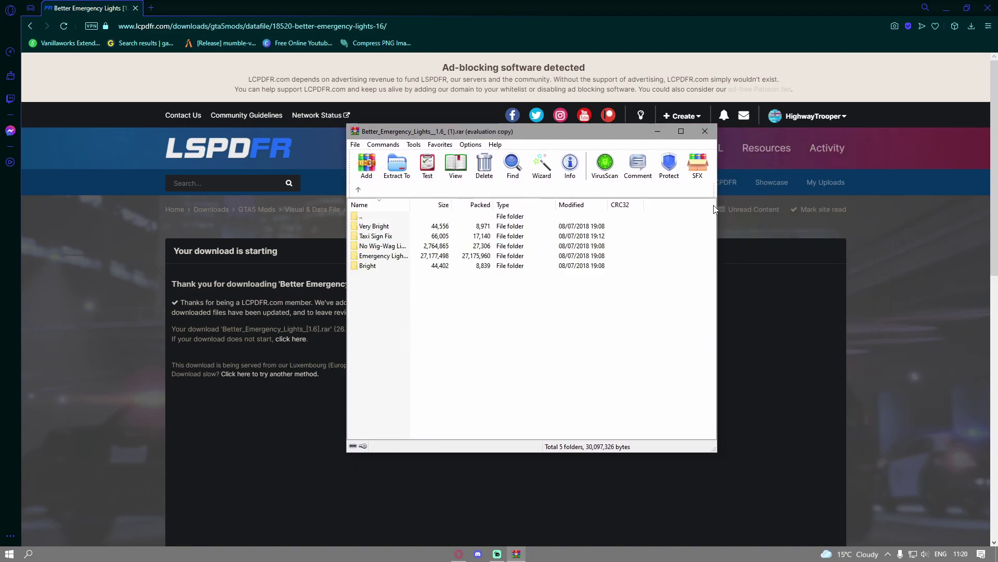
# Step: Minimise the browser and launch the file manager from Start search
pyautogui.click(951, 5)
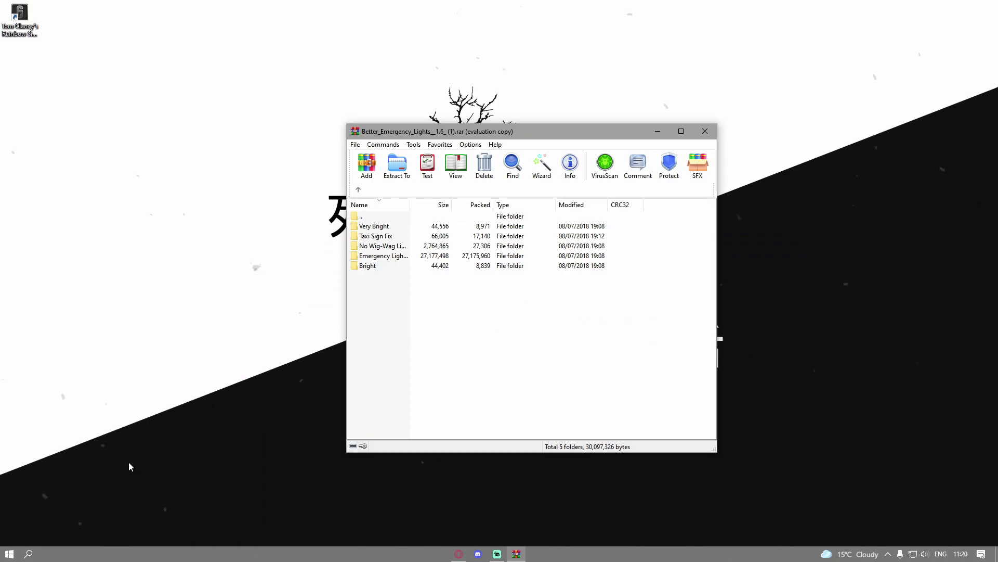
pyautogui.click(41, 556)
pyautogui.click(56, 290)
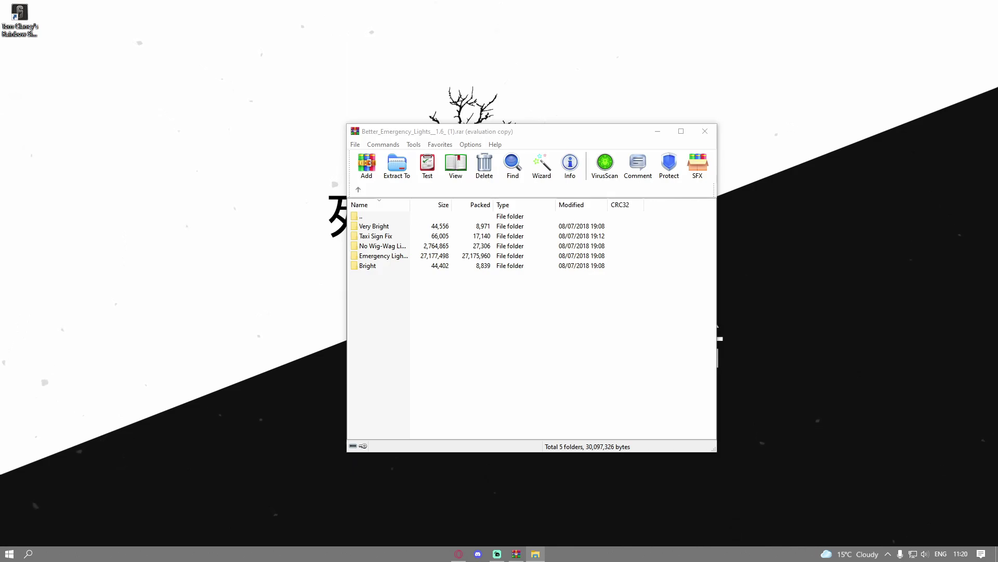
# Step: Open a new File Explorer window at tank (C:) > Program Files (x86)
pyautogui.press('super+e')
pyautogui.moveTo(26, 174); pyautogui.dragTo(326, 61)
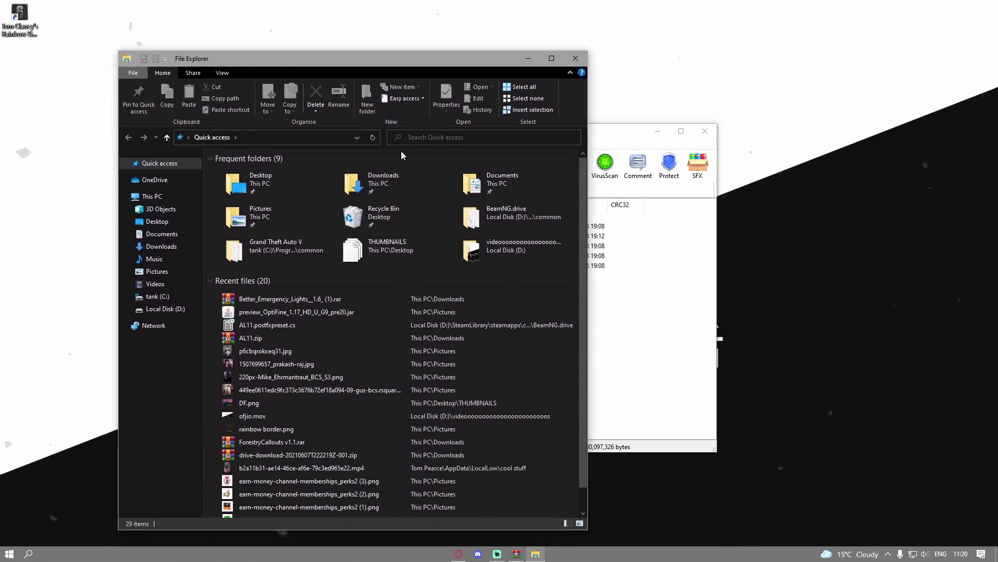
pyautogui.click(167, 297)
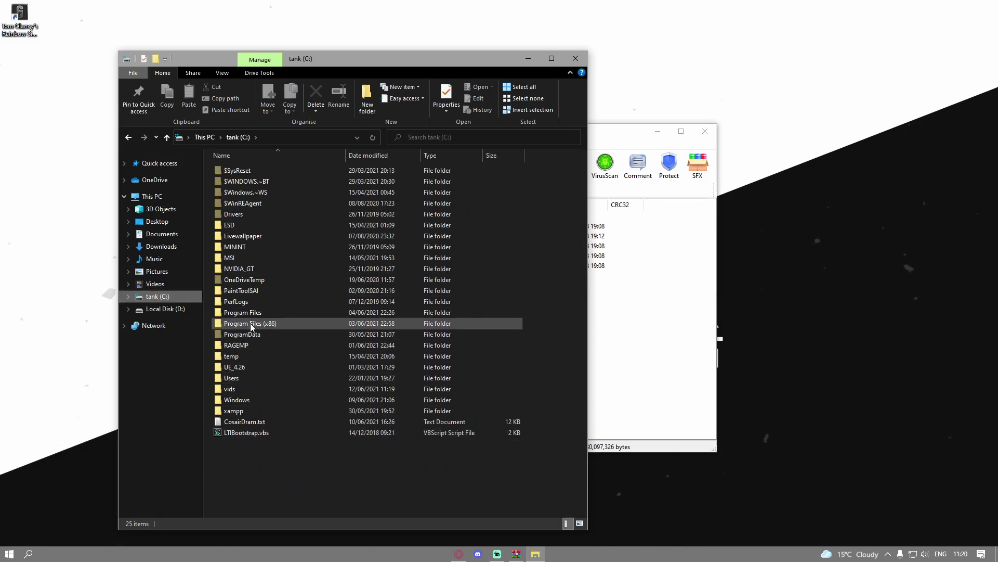
pyautogui.moveTo(251, 323); pyautogui.dragTo(254, 325)
pyautogui.doubleClick(253, 326)
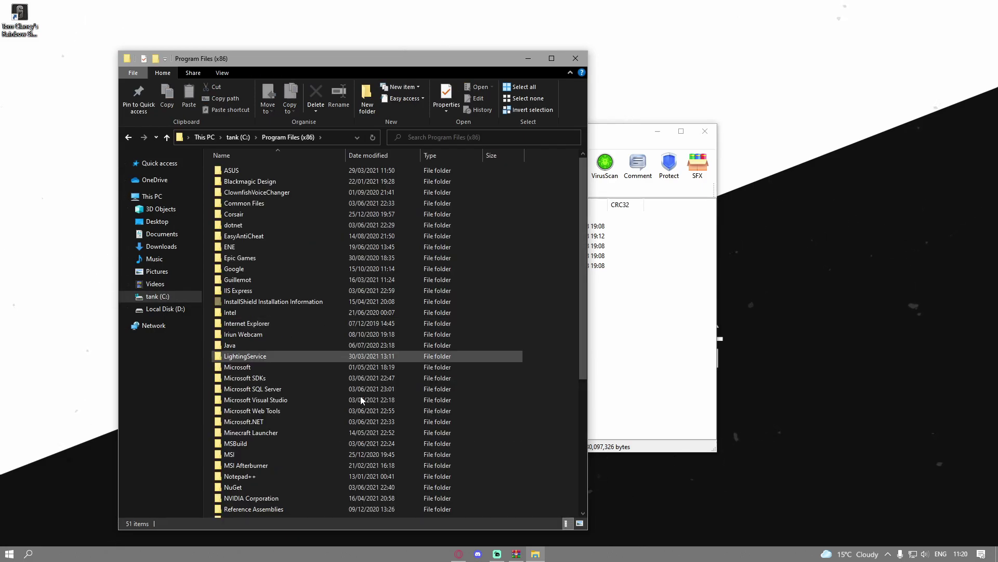
# Step: Go through Steam > steamapps > common into the Grand Theft Auto V folder
pyautogui.scroll(-6, 366, 407)
pyautogui.scroll(4, 241, 384)
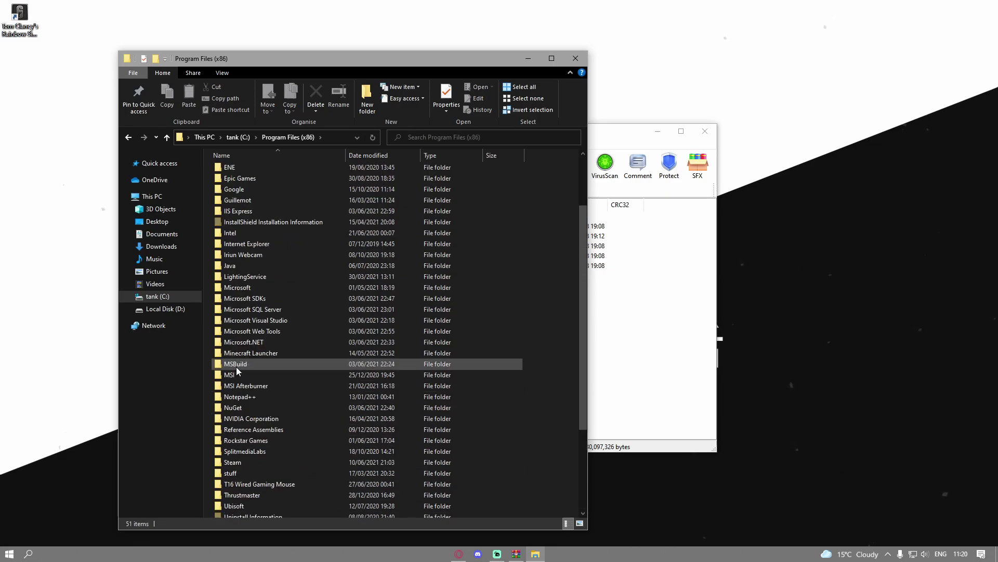
pyautogui.scroll(-4, 236, 248)
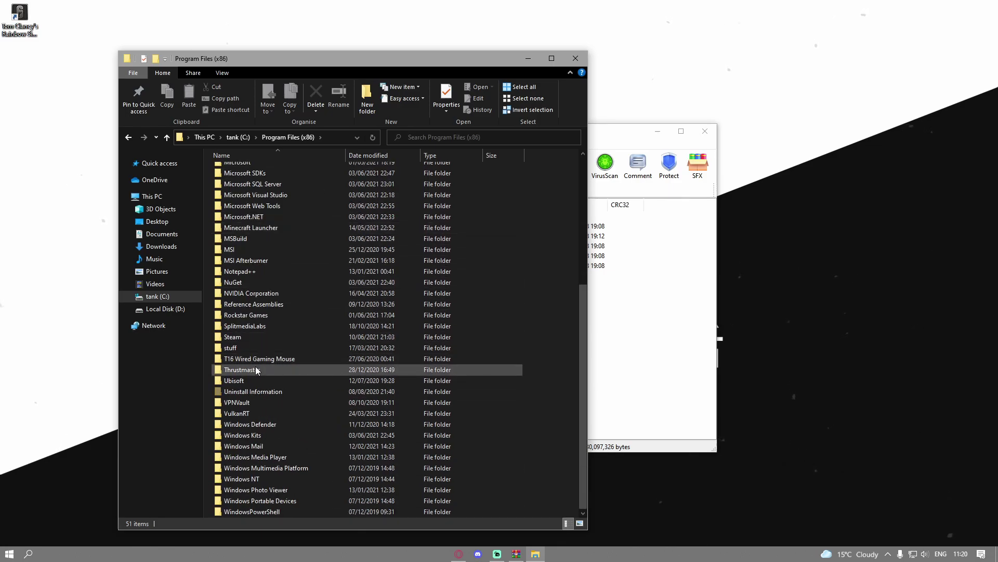
pyautogui.doubleClick(233, 337)
pyautogui.doubleClick(239, 356)
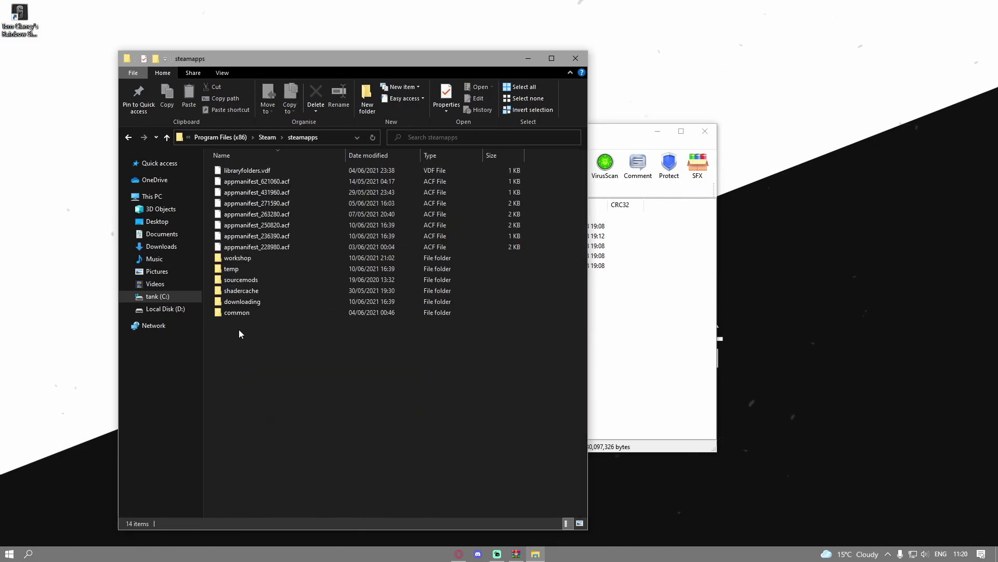
pyautogui.doubleClick(236, 313)
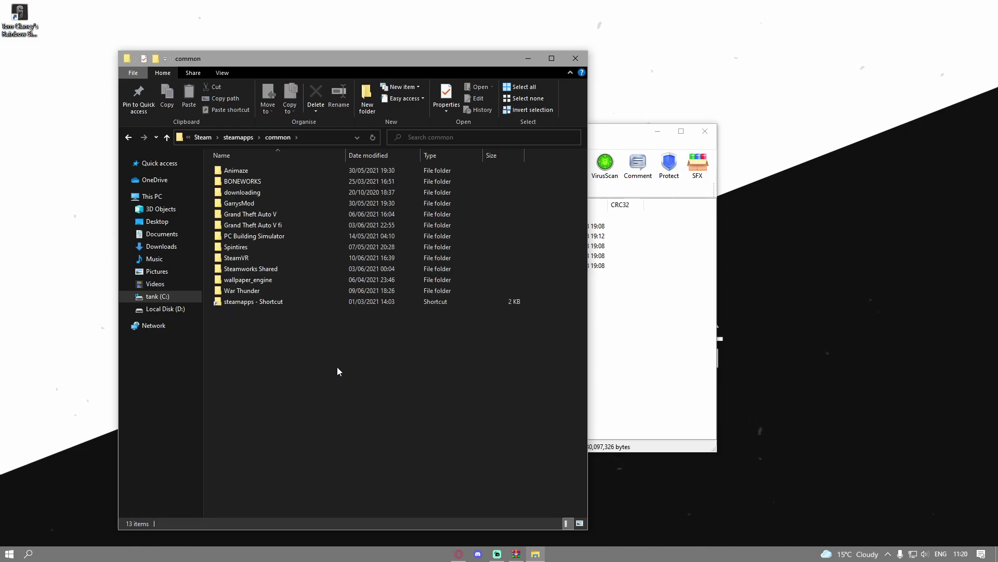
pyautogui.doubleClick(258, 215)
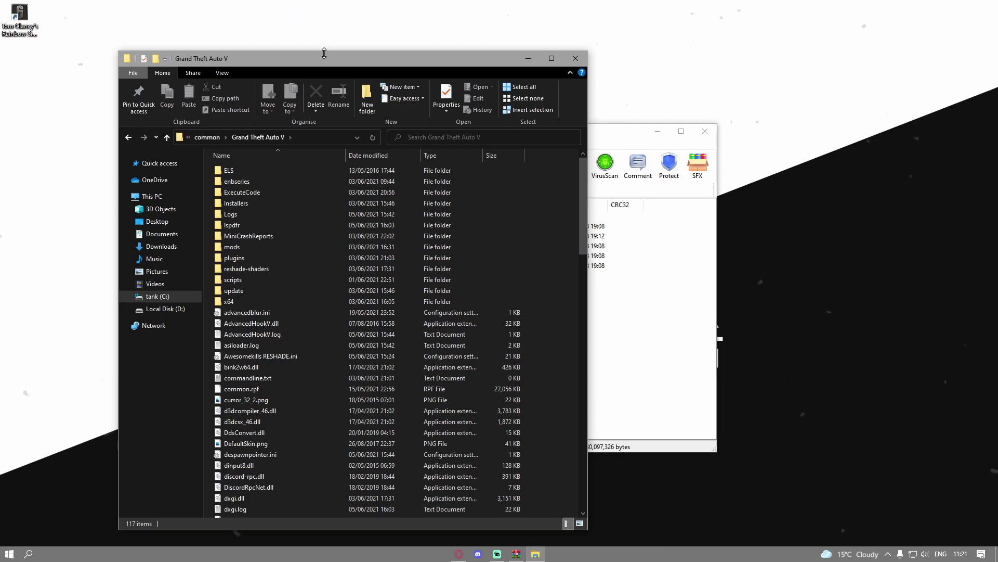
pyautogui.moveTo(327, 66); pyautogui.dragTo(286, 40)
# Step: In WinRAR, open Emergency Lights On Walls And Buildings > Grand Theft Auto V
pyautogui.click(622, 331)
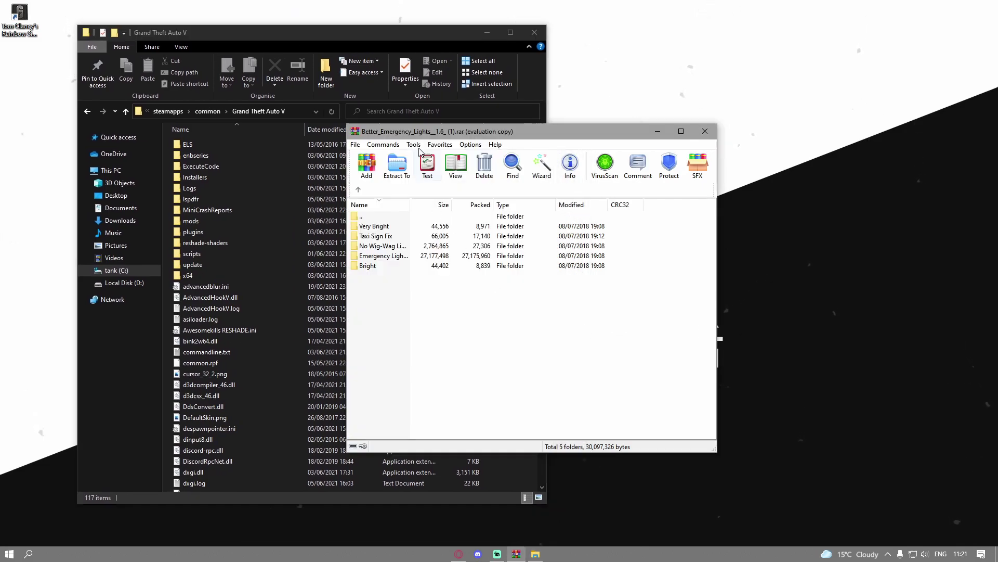
pyautogui.moveTo(423, 131); pyautogui.dragTo(607, 138)
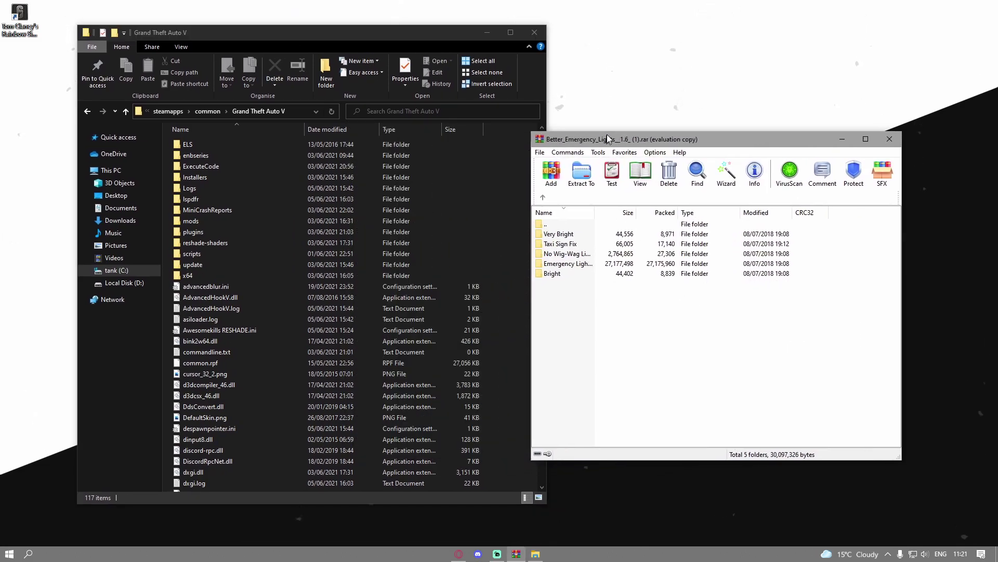
pyautogui.doubleClick(575, 265)
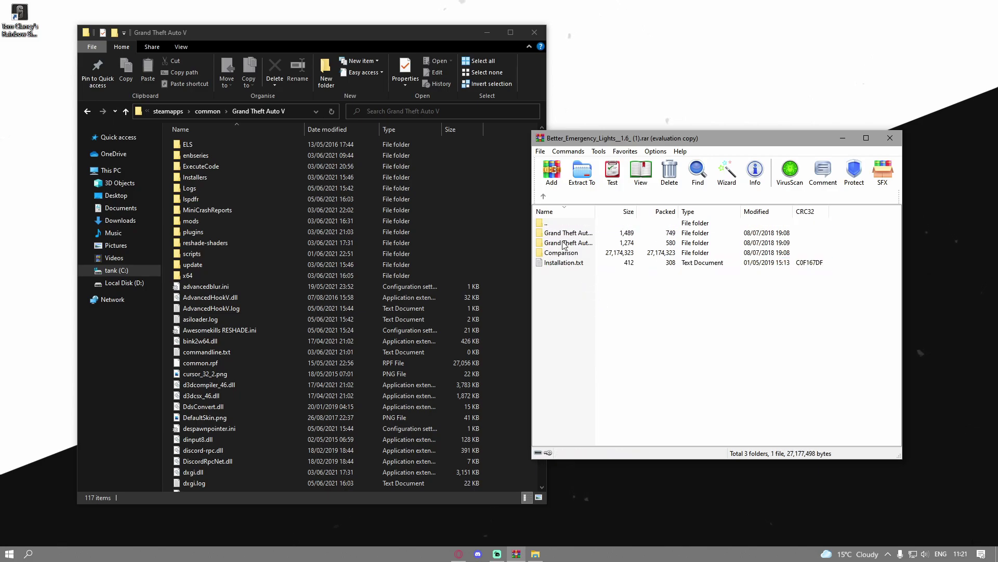
pyautogui.click(563, 242)
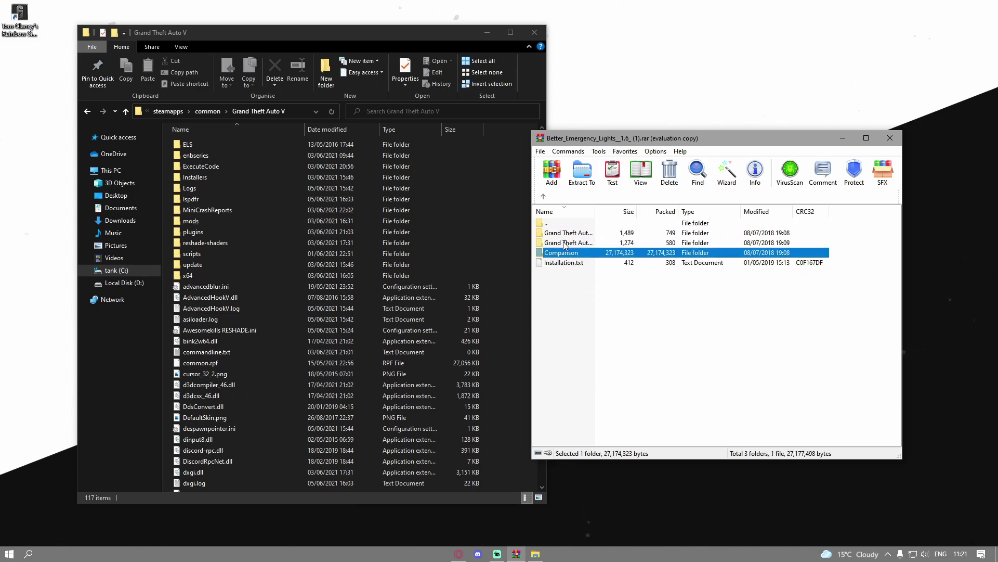
pyautogui.doubleClick(564, 243)
pyautogui.click(550, 252)
# Step: Move the mod's ELS.ini into the game folder, replacing the original, then close Explorer
pyautogui.moveTo(550, 237); pyautogui.dragTo(508, 238)
pyautogui.click(232, 193)
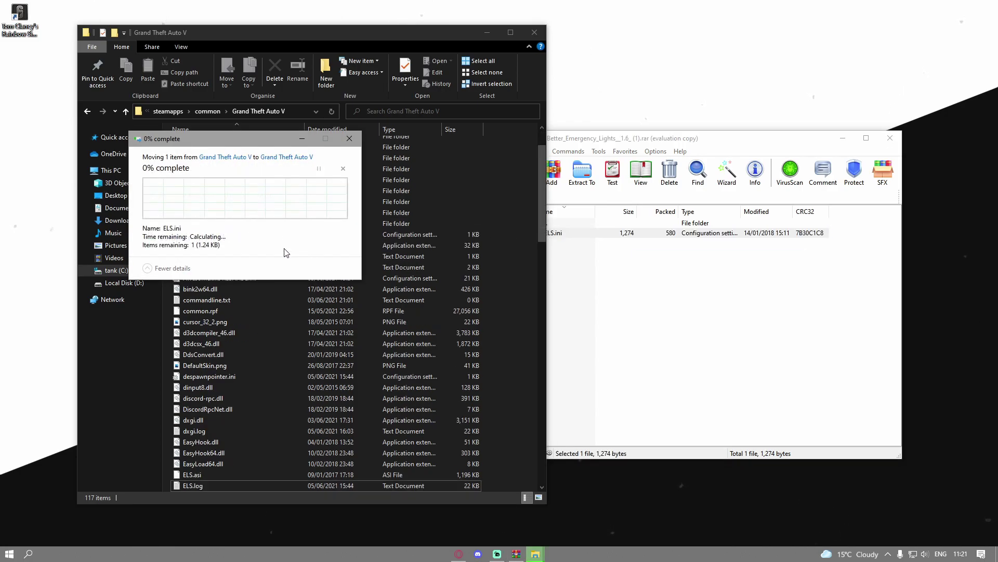
pyautogui.click(698, 350)
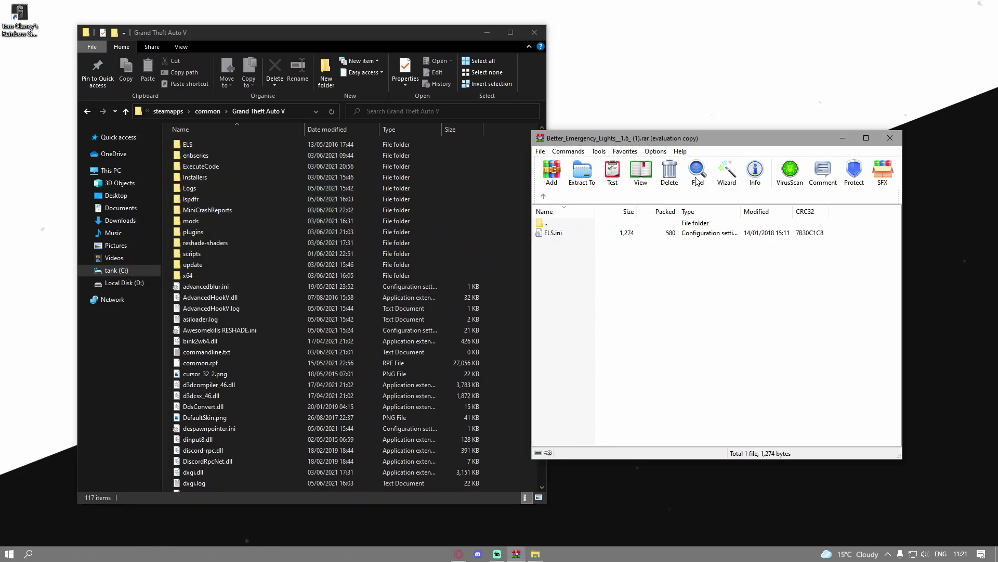
pyautogui.click(543, 195)
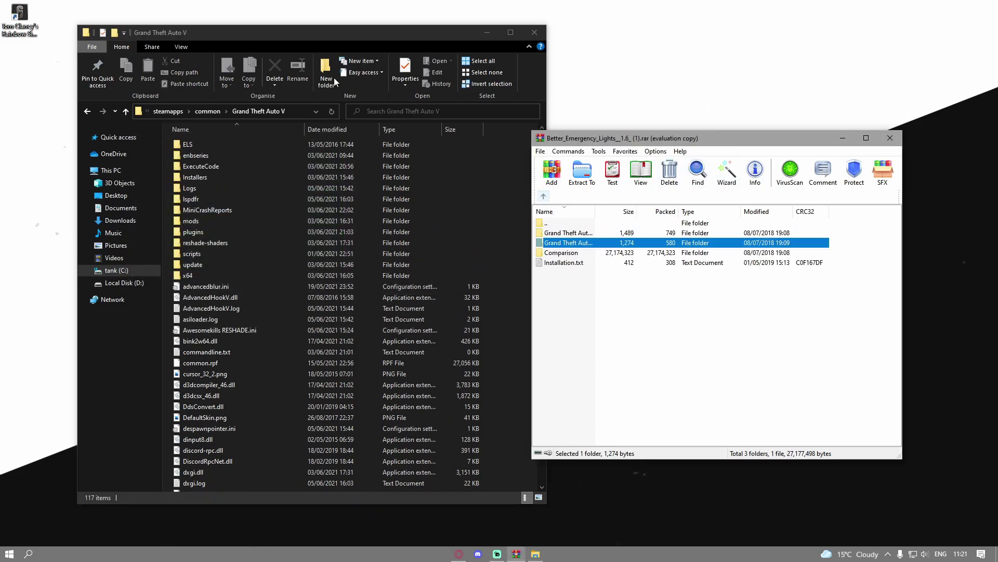
pyautogui.click(321, 27)
# Step: Search 'op' to launch OpenIV and choose Grand Theft Auto V for Windows
pyautogui.click(534, 32)
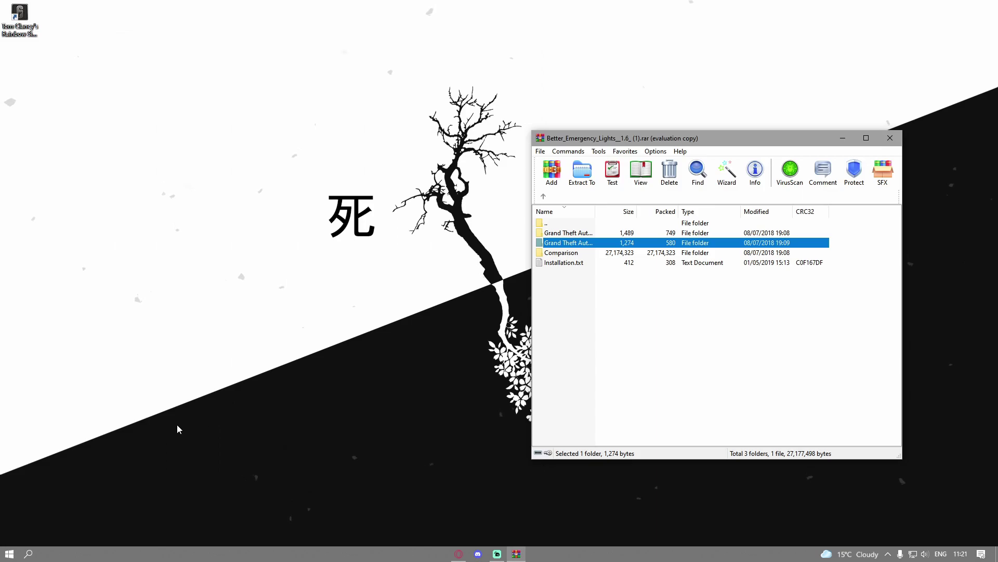
pyautogui.click(29, 553)
pyautogui.write('op')
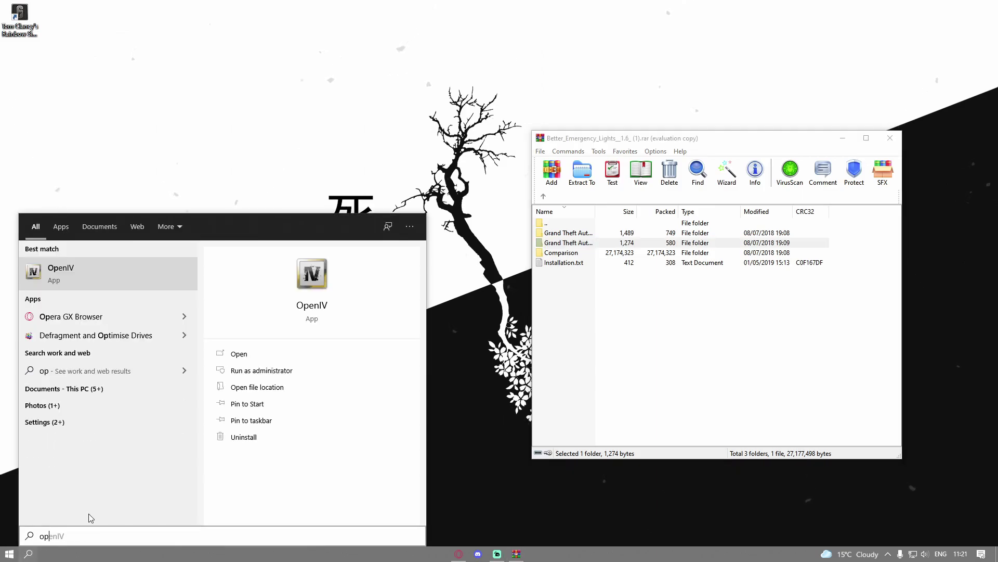
pyautogui.click(243, 355)
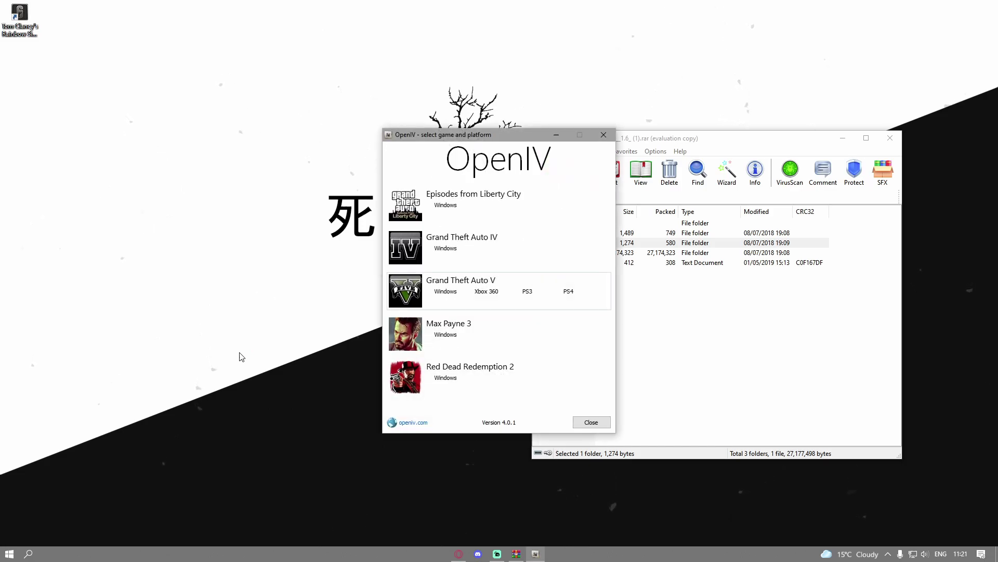
pyautogui.click(446, 291)
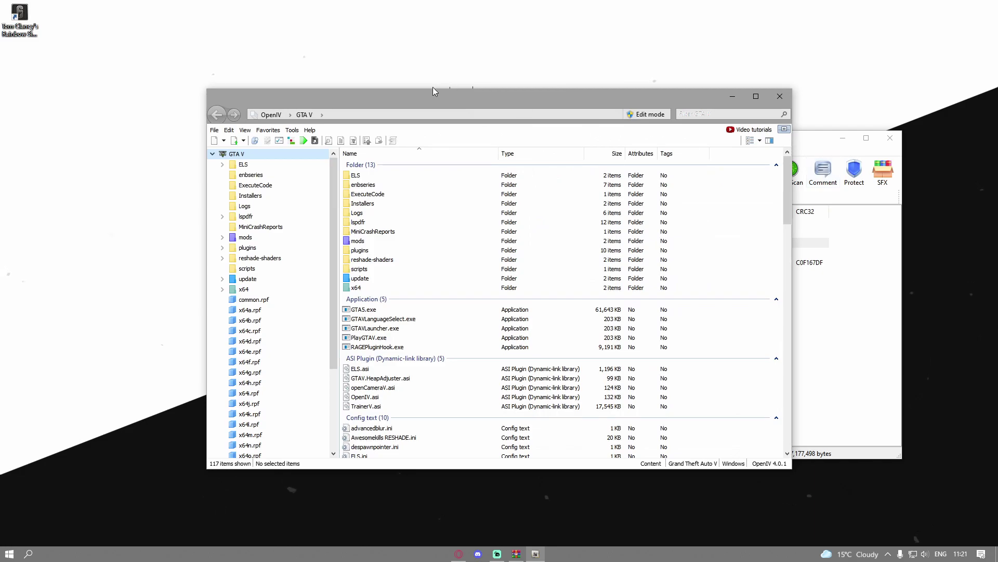
# Step: In OpenIV, open the mods > update folder
pyautogui.moveTo(440, 96); pyautogui.dragTo(384, 69)
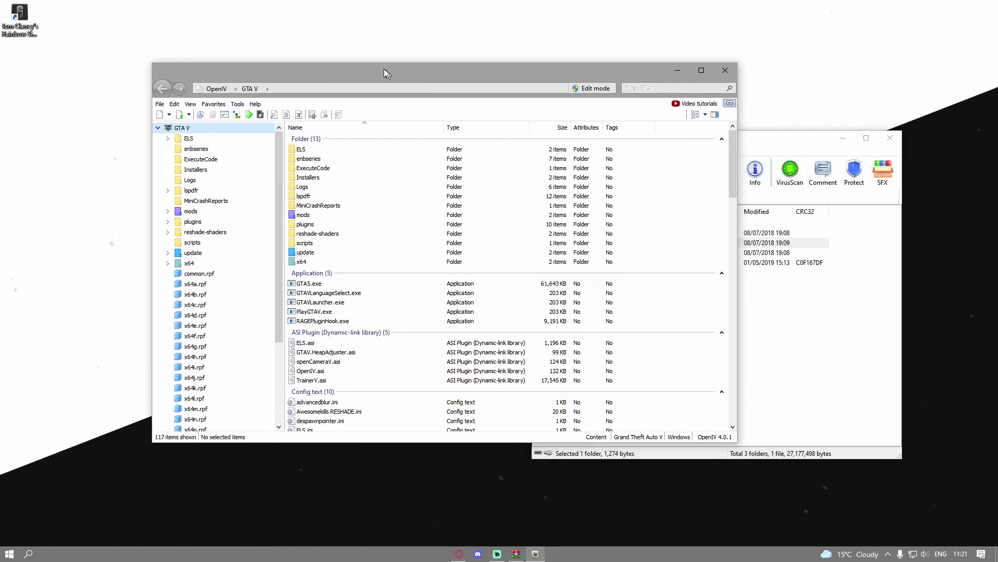
pyautogui.click(306, 204)
pyautogui.doubleClick(306, 213)
pyautogui.doubleClick(307, 149)
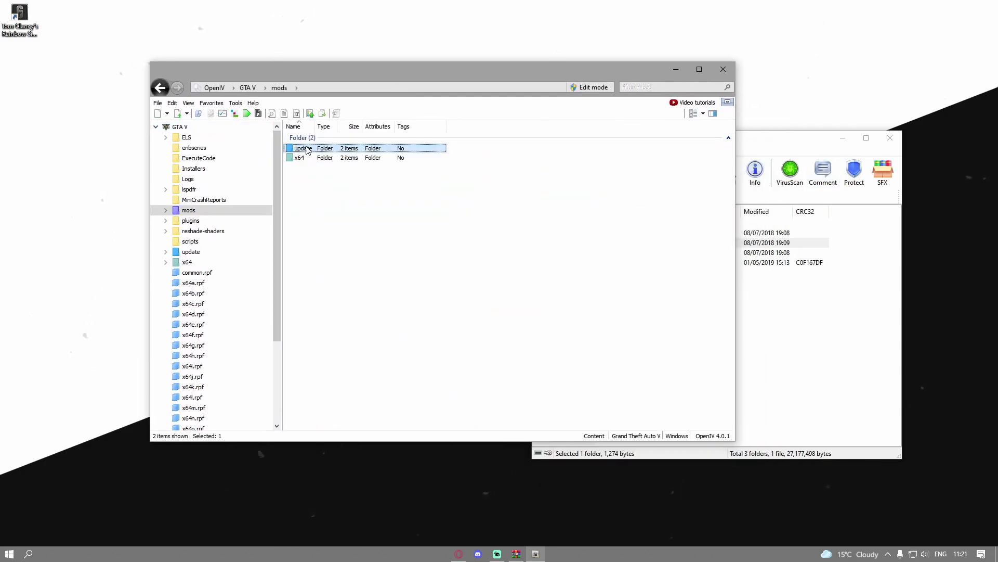
pyautogui.doubleClick(306, 149)
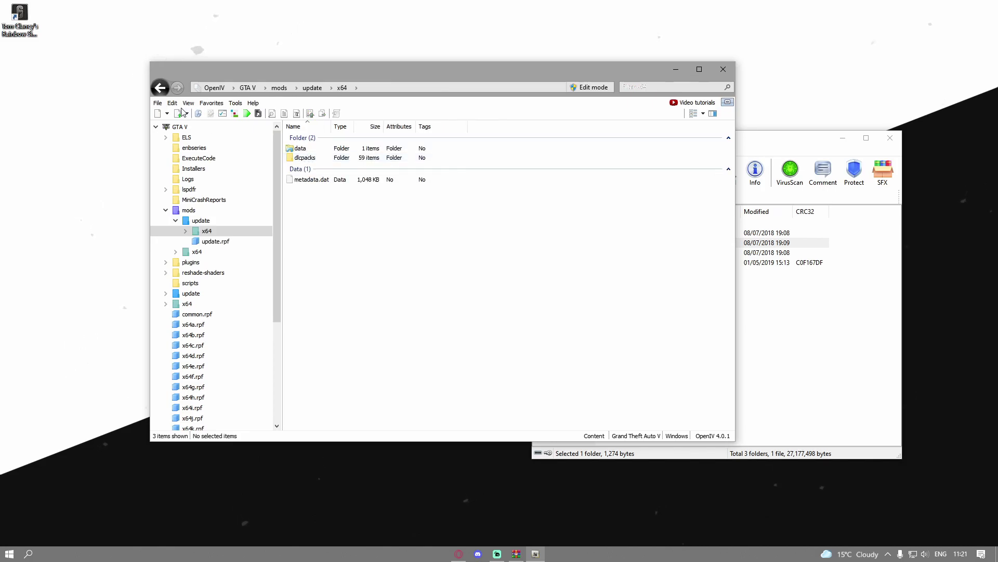
pyautogui.click(160, 87)
# Step: Open update.rpf and go into its common > data folder
pyautogui.doubleClick(307, 170)
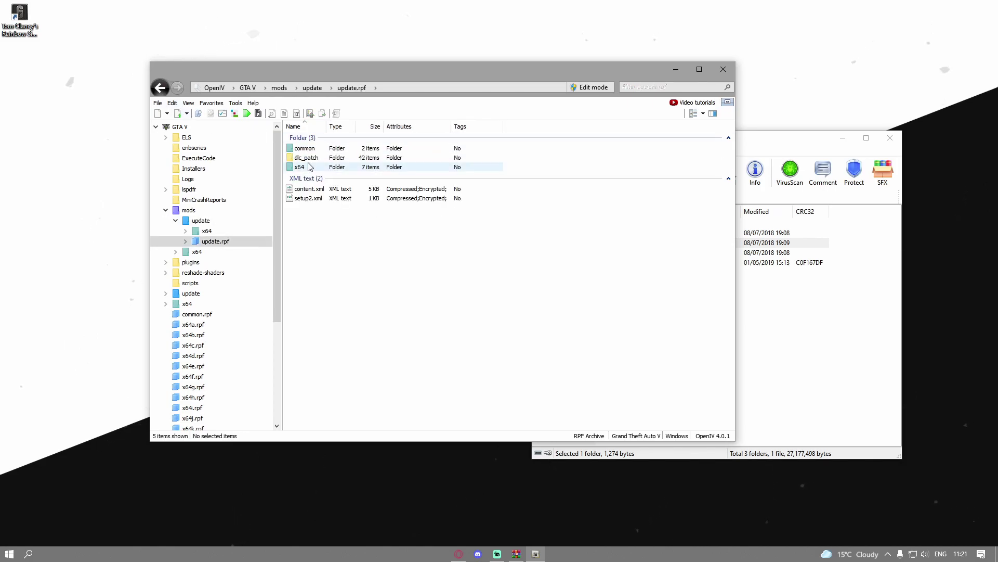
pyautogui.click(307, 149)
pyautogui.doubleClick(307, 149)
pyautogui.doubleClick(305, 149)
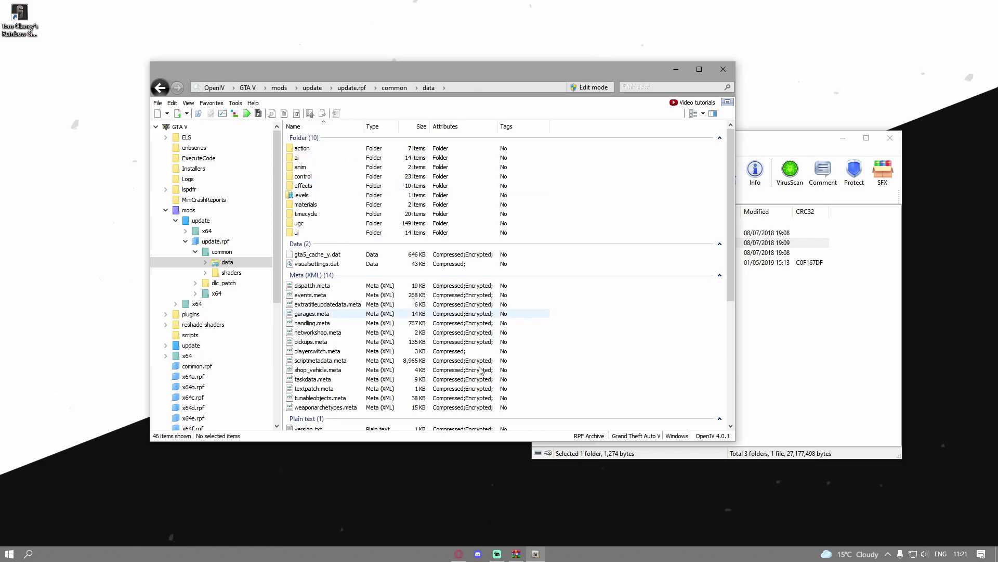
pyautogui.scroll(-10, 382, 283)
pyautogui.scroll(10, 382, 283)
# Step: Go up to the variant folders in WinRAR and open Bright, listing visualsettings.dat
pyautogui.click(763, 326)
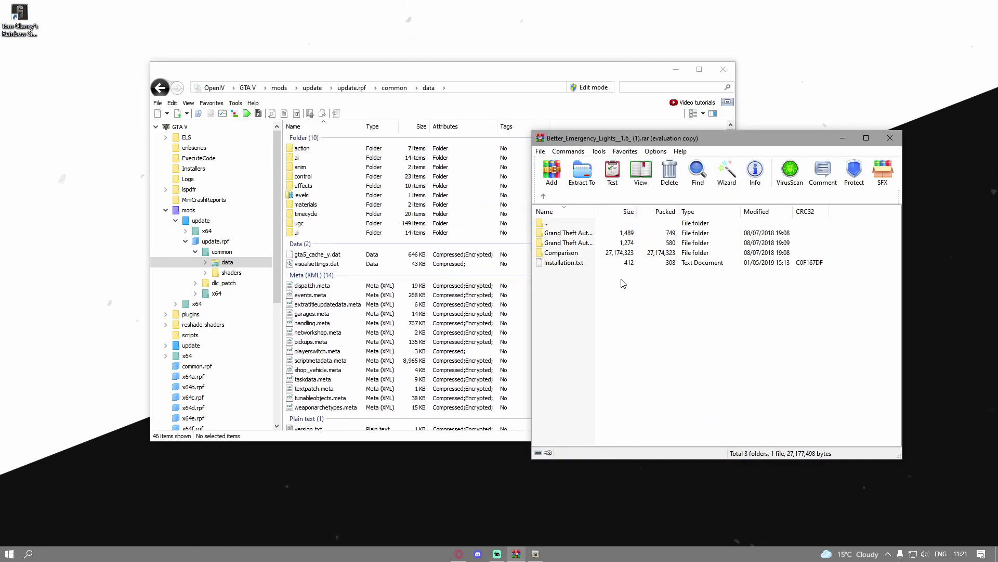
pyautogui.click(543, 198)
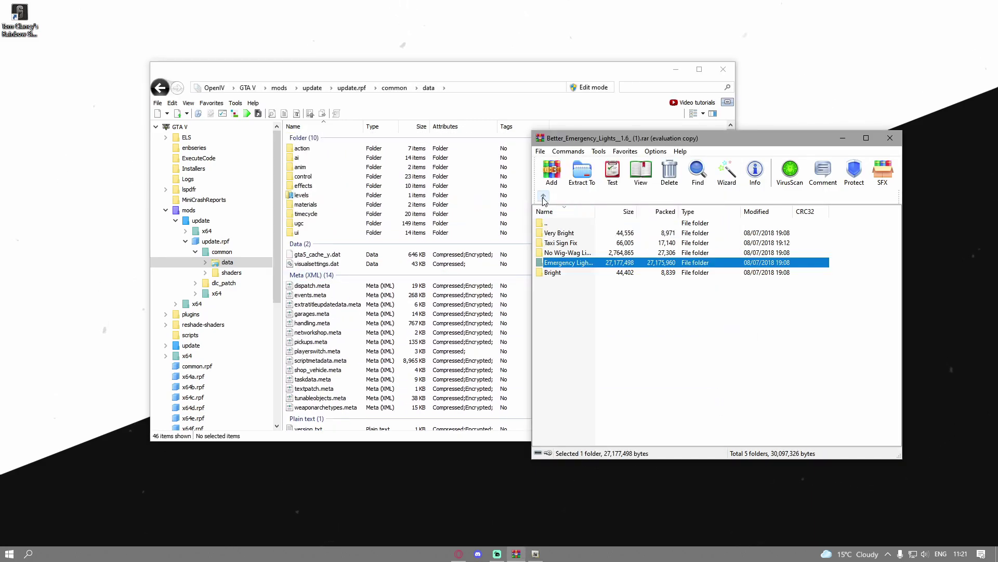
pyautogui.click(591, 328)
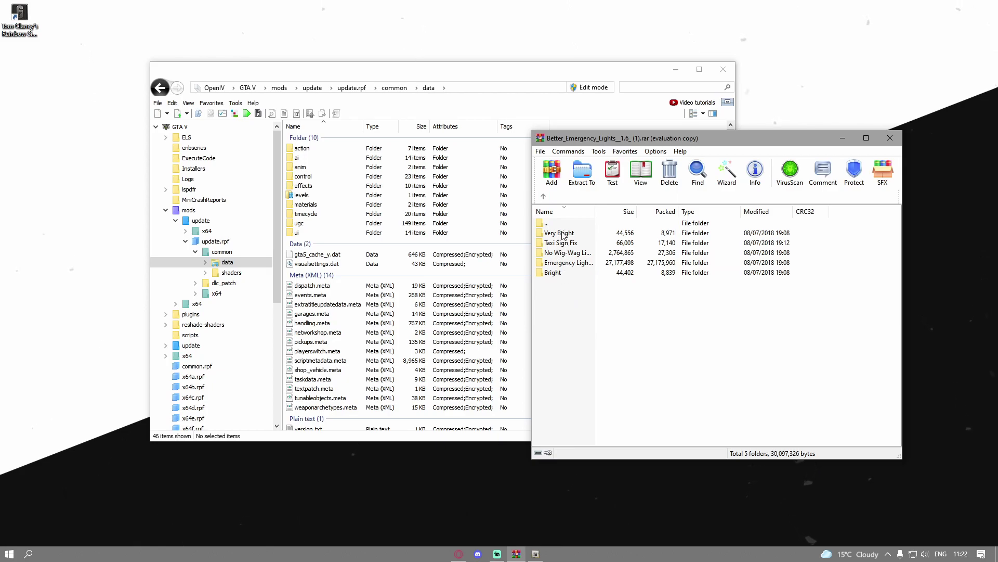
pyautogui.doubleClick(564, 278)
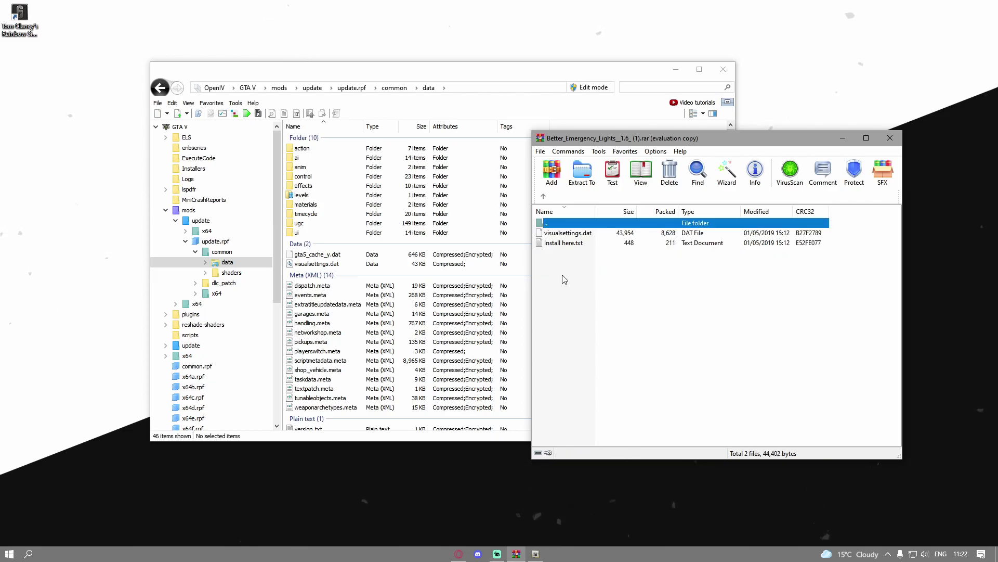
pyautogui.click(586, 330)
pyautogui.moveTo(589, 137); pyautogui.dragTo(755, 136)
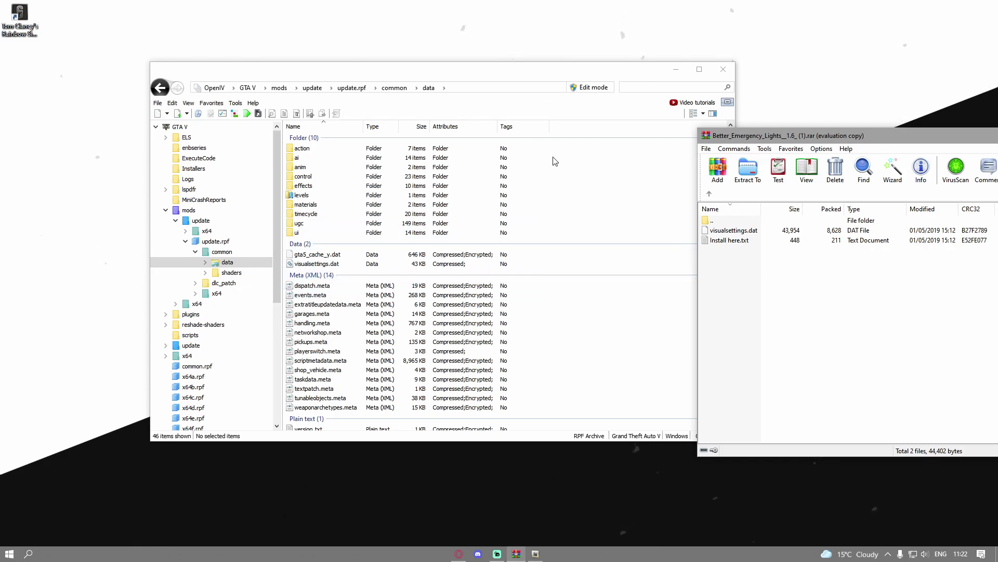
# Step: Turn on OpenIV edit mode and confirm ASI Loader and OpenIV.ASI are installed
pyautogui.click(591, 88)
pyautogui.click(536, 312)
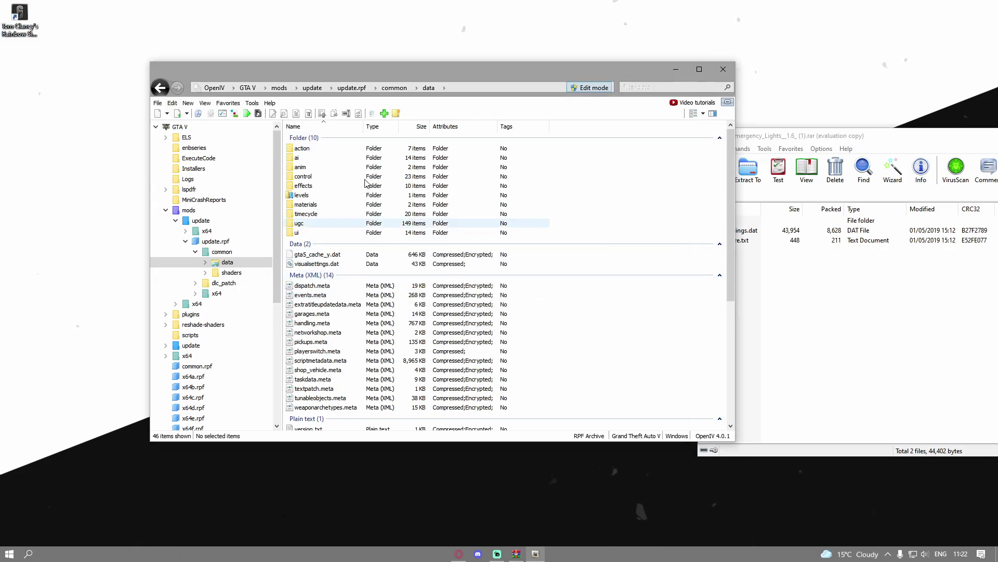
pyautogui.click(252, 102)
pyautogui.press('Escape')
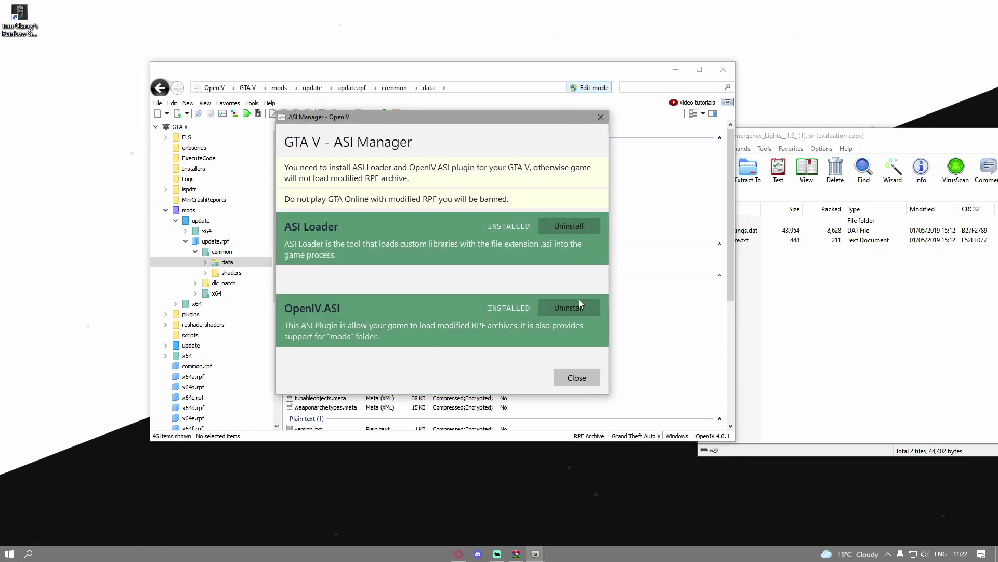
pyautogui.click(576, 378)
# Step: Select visualsettings.dat in WinRAR and place the archive window over OpenIV's file list
pyautogui.click(768, 306)
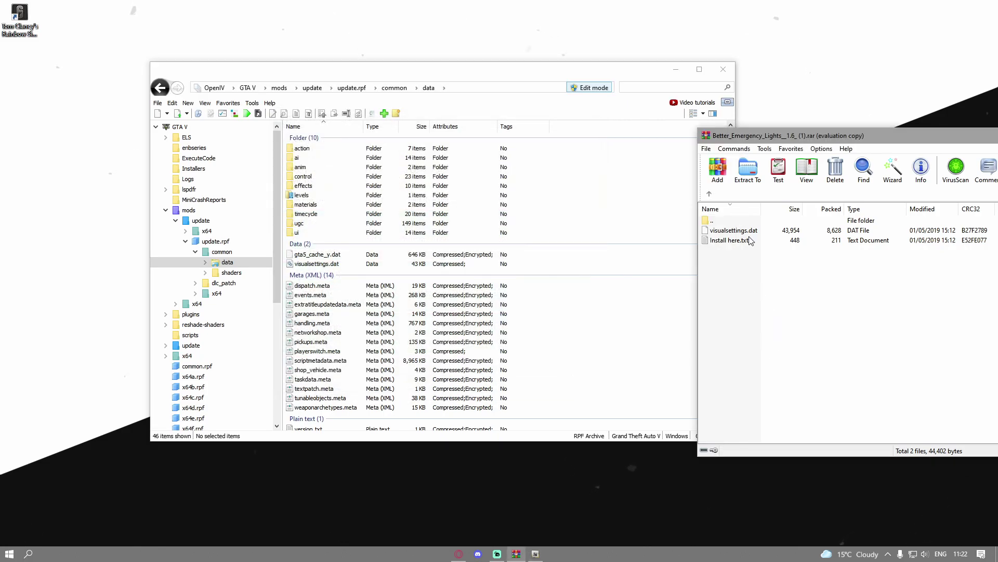
pyautogui.click(734, 230)
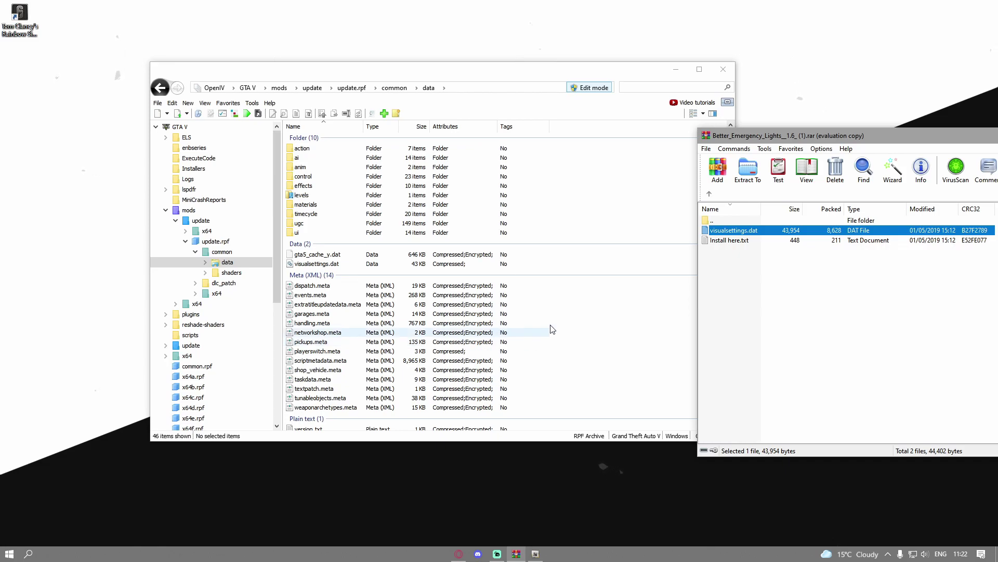
pyautogui.moveTo(776, 136); pyautogui.dragTo(483, 166)
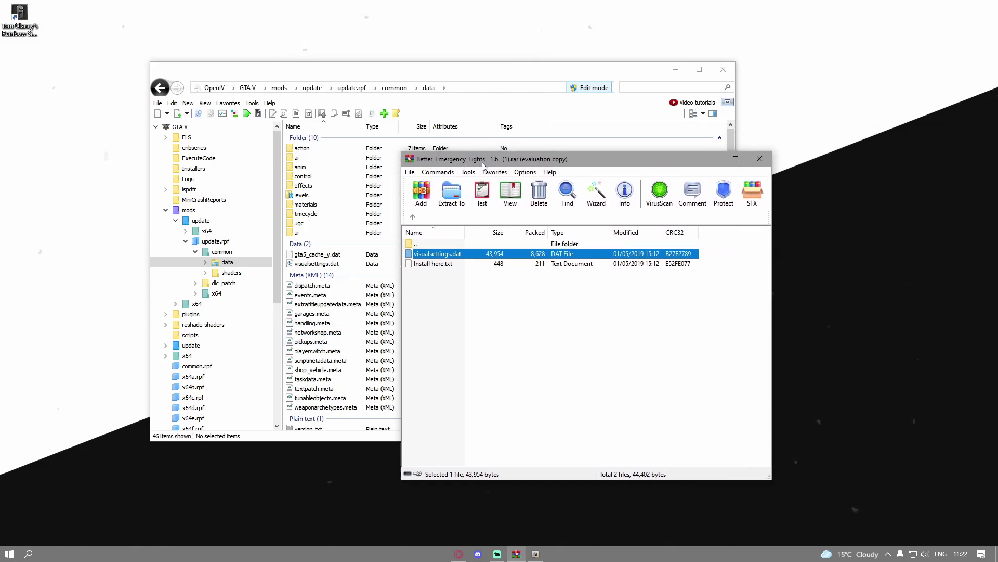